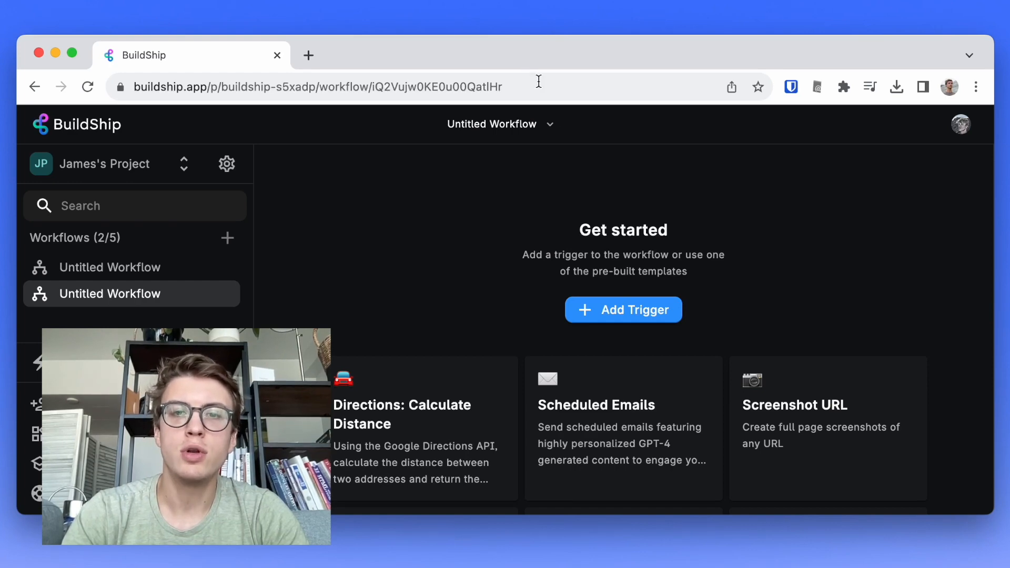
Add a Rest API Call trigger to the empty workflow.
left_click(620, 311)
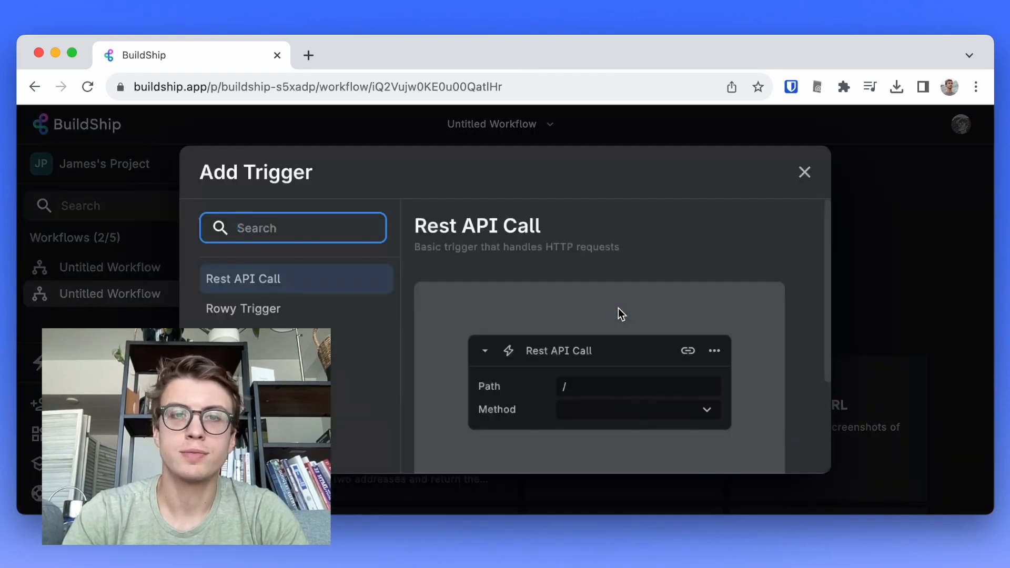
scroll(617, 308, "down", 2)
scroll(618, 309, "up", 2)
scroll(618, 308, "down", 1)
scroll(618, 309, "down", 3)
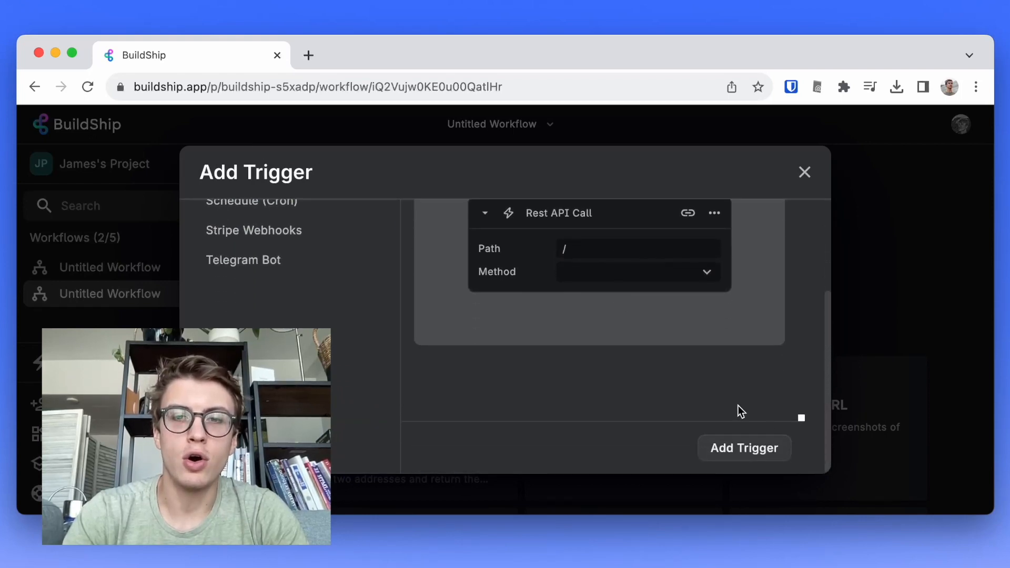
left_click(763, 447)
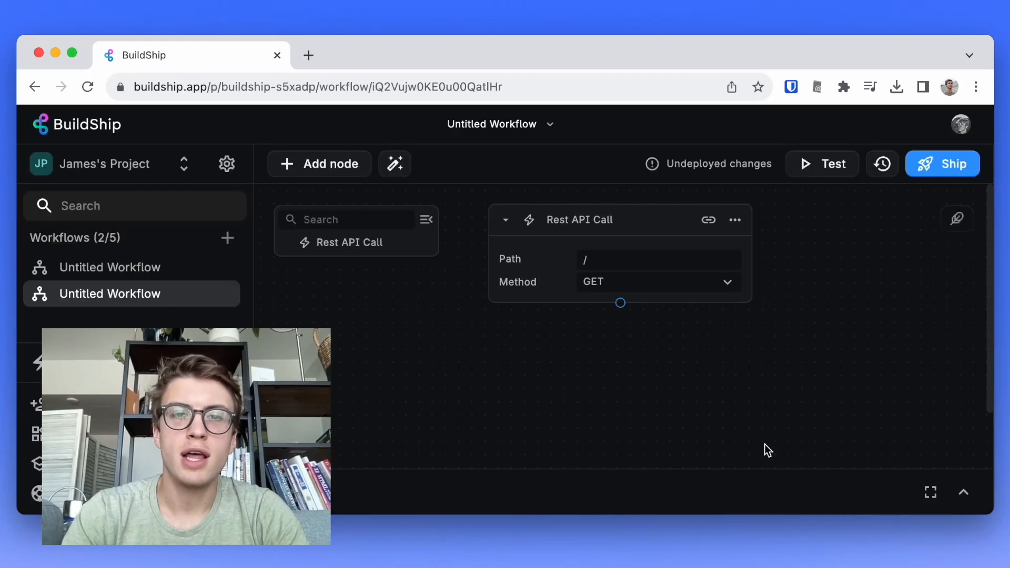
Set the Rest API Call trigger's path to /generate and keep its method as GET.
left_click(610, 260)
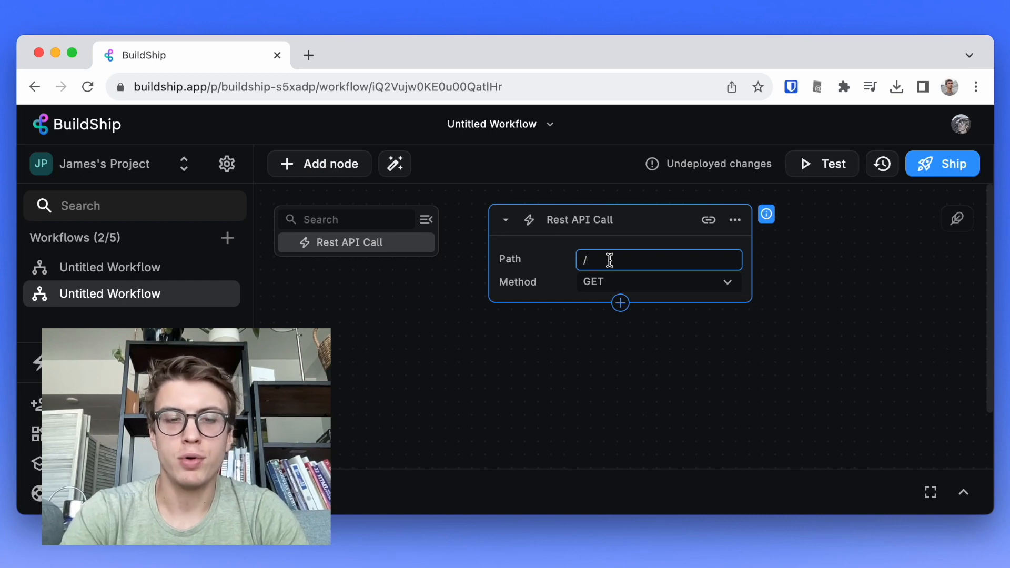
type("generate")
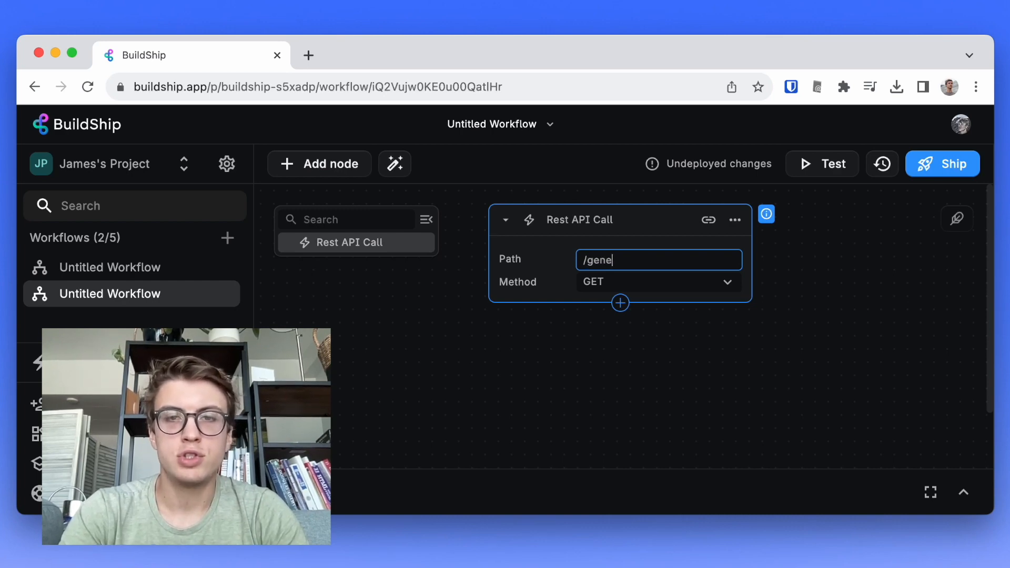
left_click(614, 282)
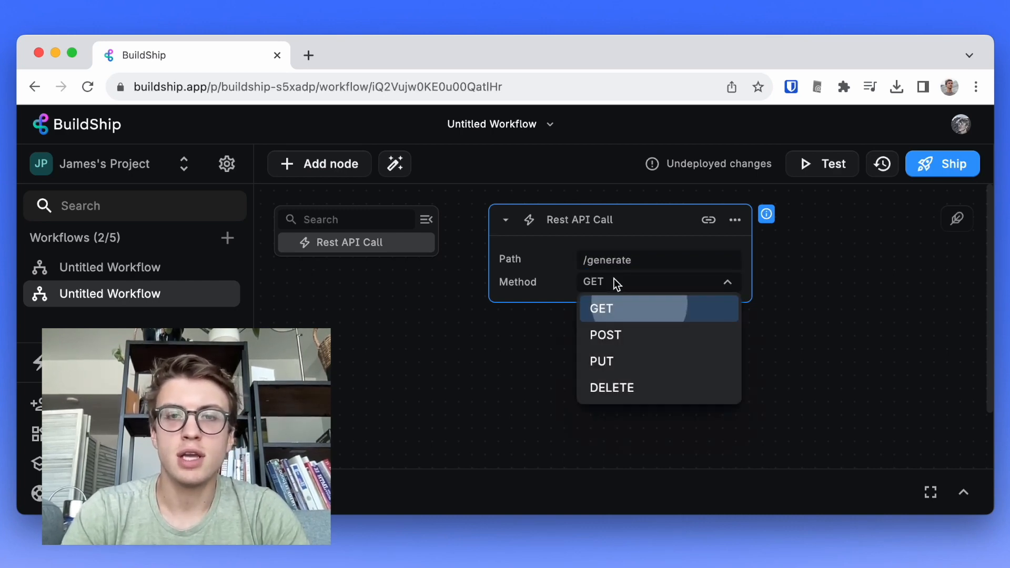
left_click(551, 286)
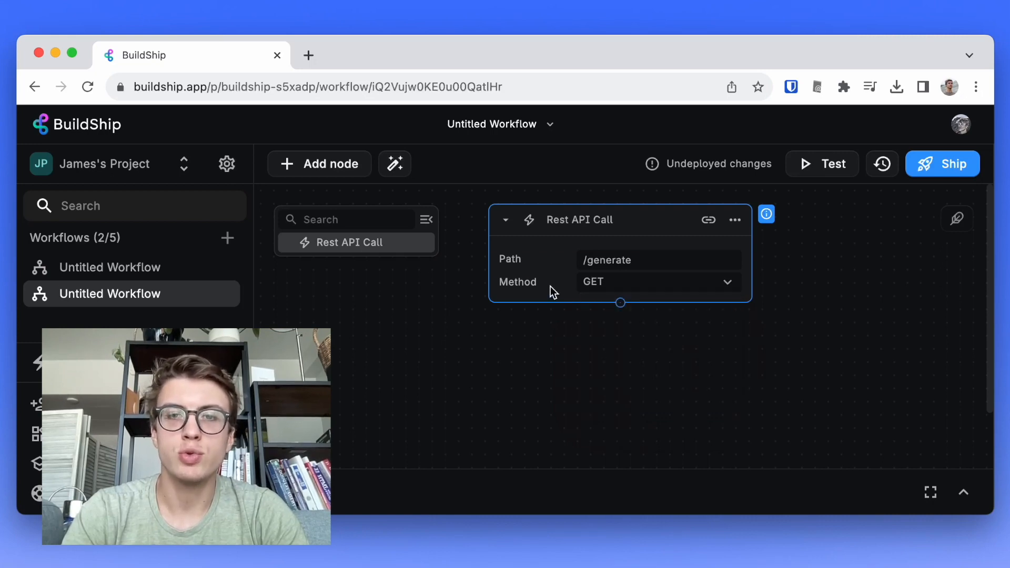
Add a Return node directly below the Rest API Call trigger.
left_click(621, 305)
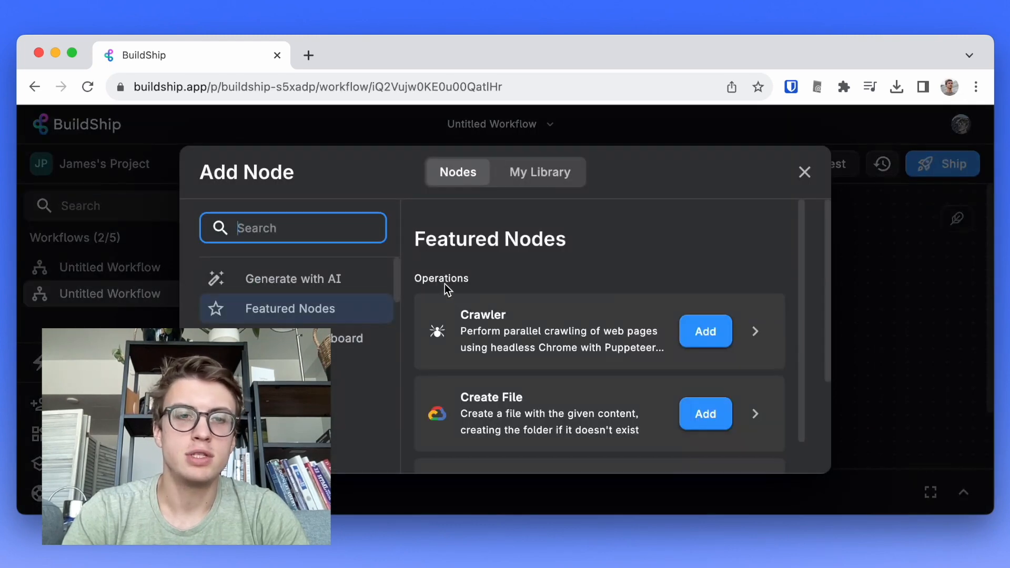
left_click(316, 385)
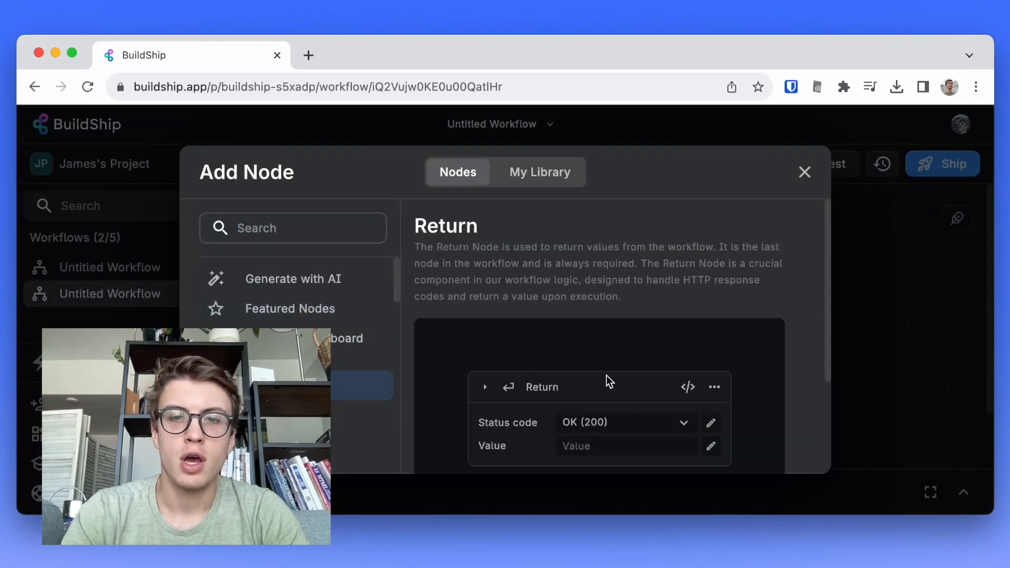
scroll(606, 375, "down", 3)
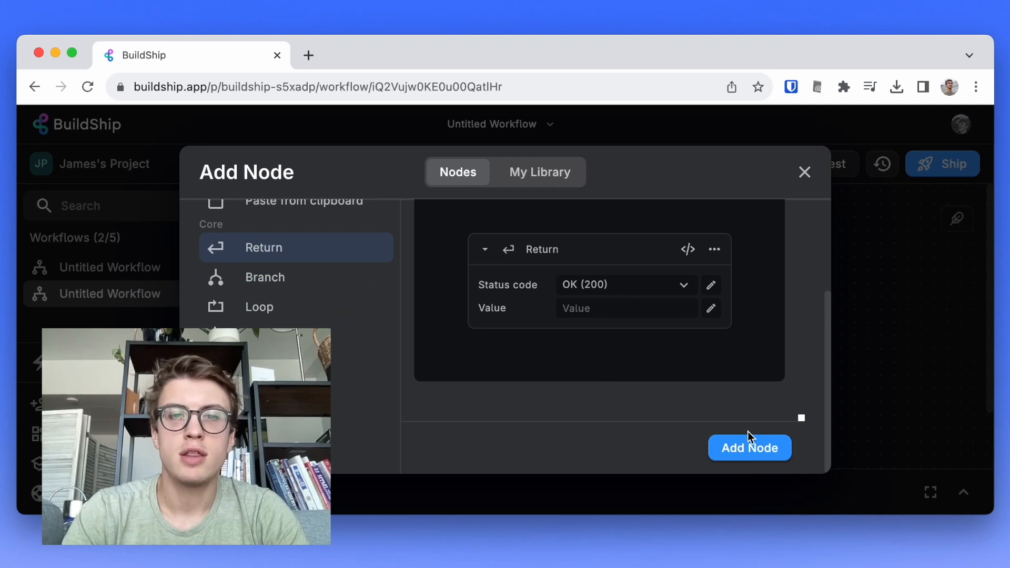
left_click(746, 450)
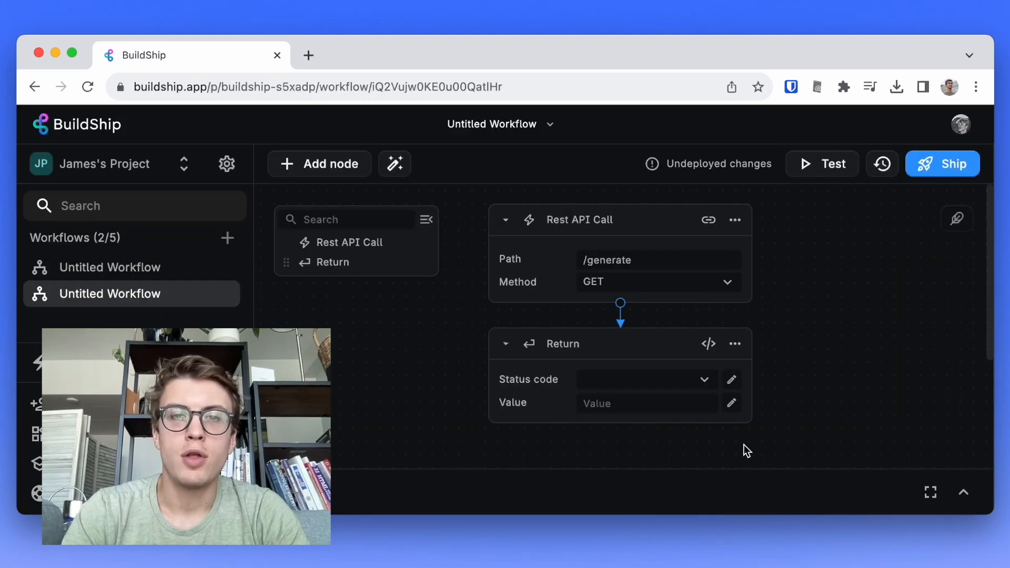
Set the Return node's status code to OK (200) and its value to "hello, world".
left_click(621, 307)
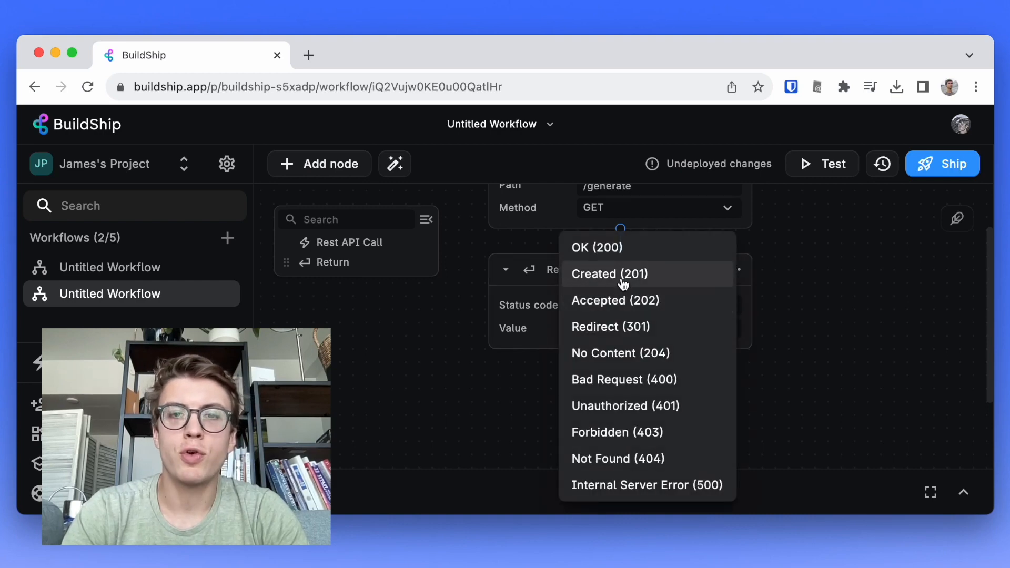
left_click(619, 250)
left_click(597, 329)
type("hello, world")
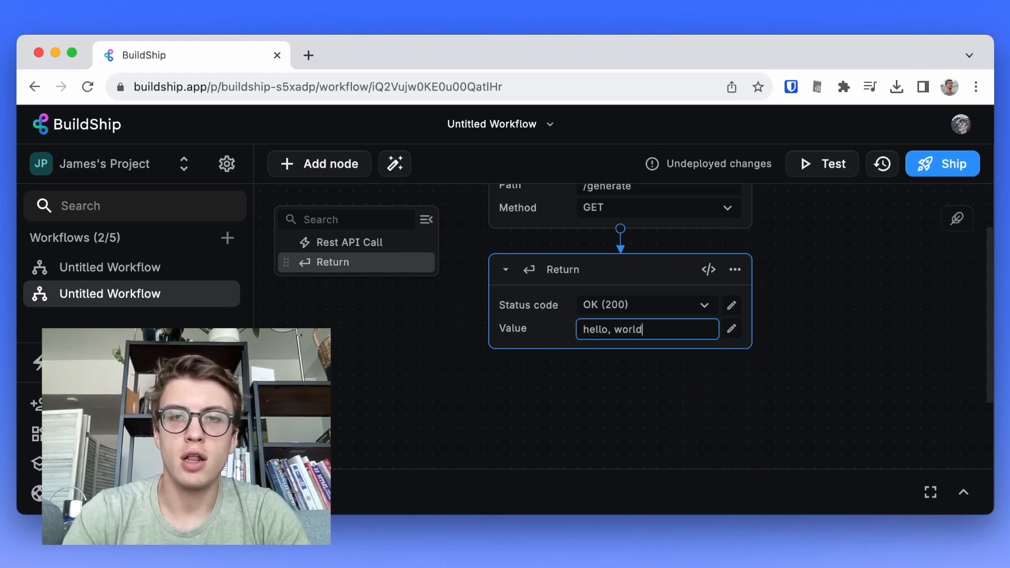
scroll(622, 324, "up", 3)
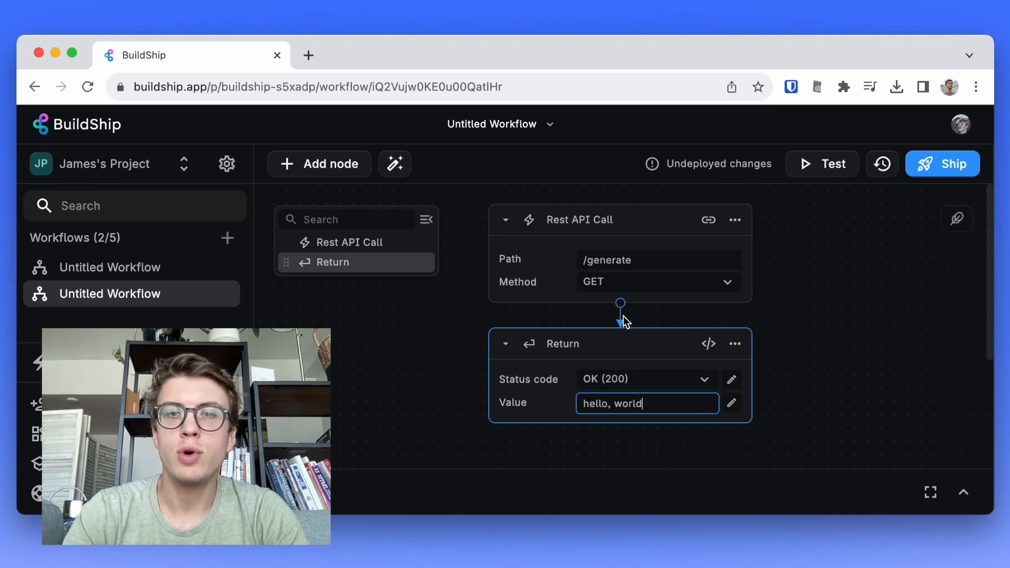
Run a test of the workflow without any query parameters.
left_click(830, 168)
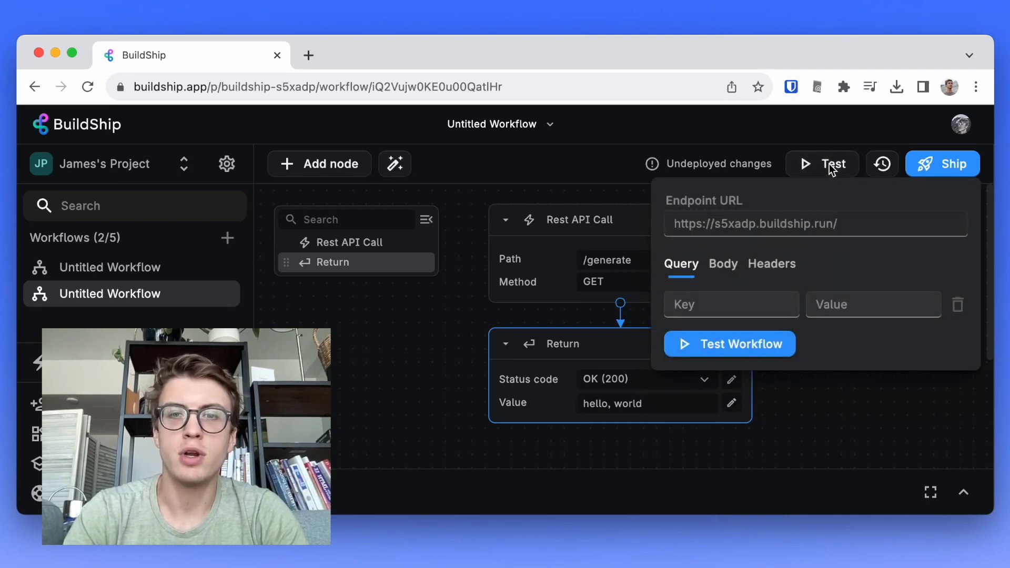
left_click(725, 345)
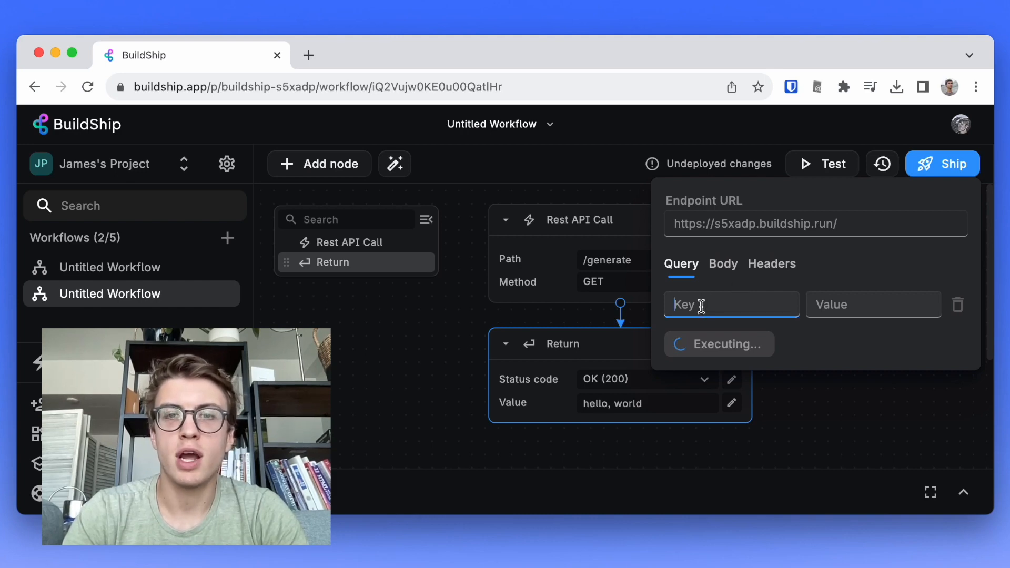
left_click(863, 302)
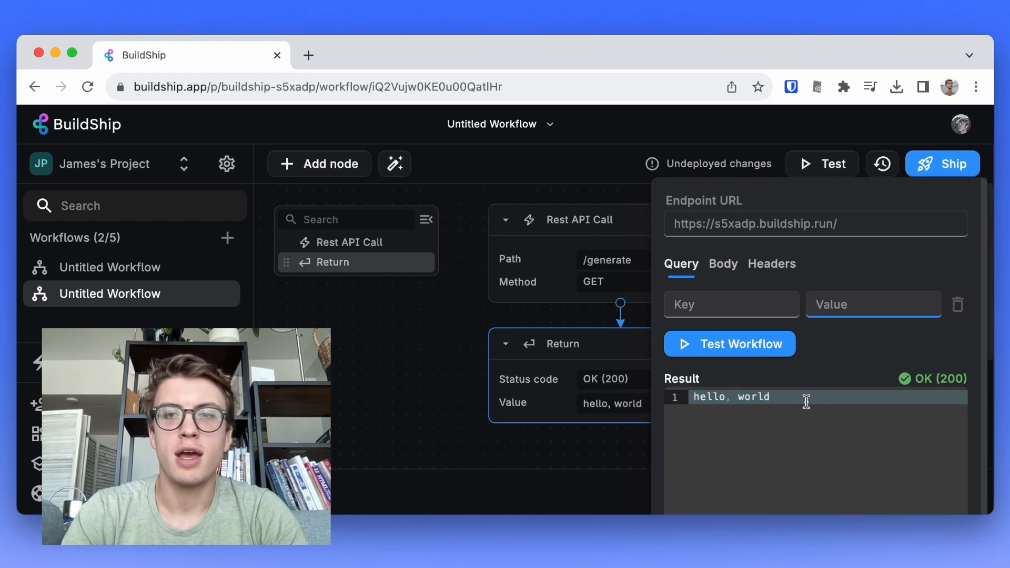
Ship the workflow and copy its base endpoint URL from the test settings.
left_click(943, 166)
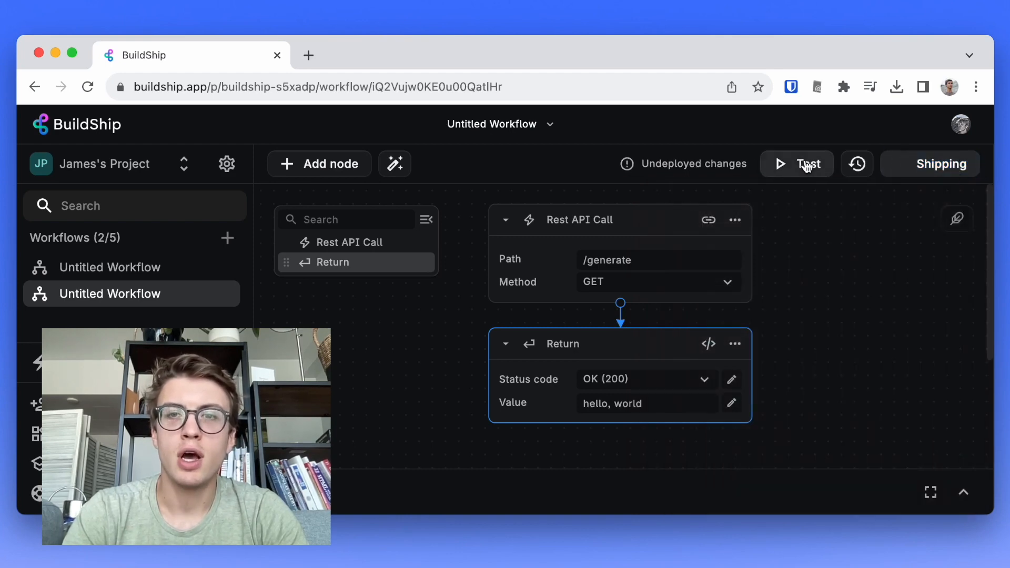
left_click(807, 164)
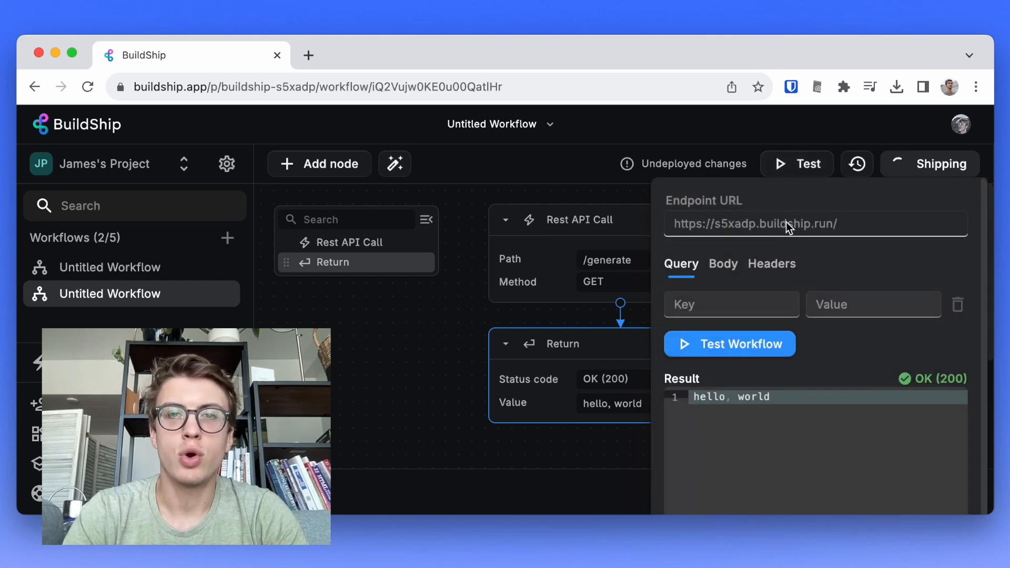
double_click(786, 223)
triple_click(786, 222)
key("super+c")
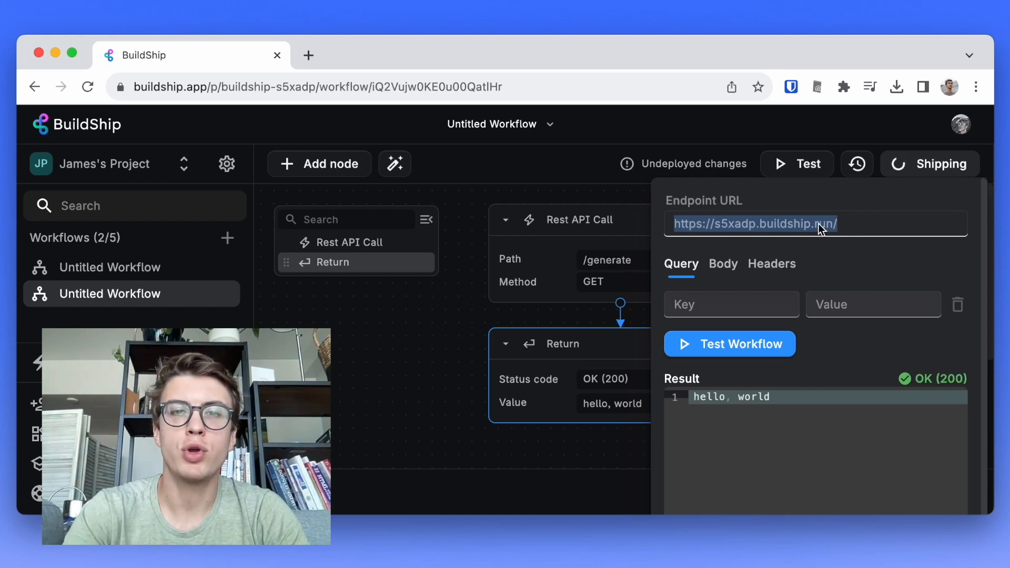
Open the copied endpoint URL with generate appended in a new browser tab and check the response text.
key("super+l")
key("super+v")
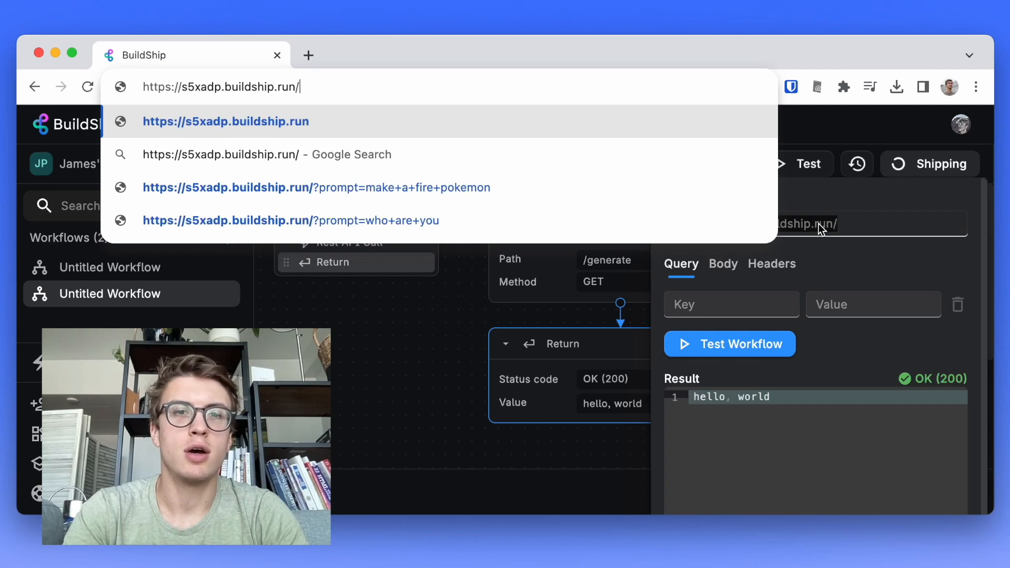
type("generate")
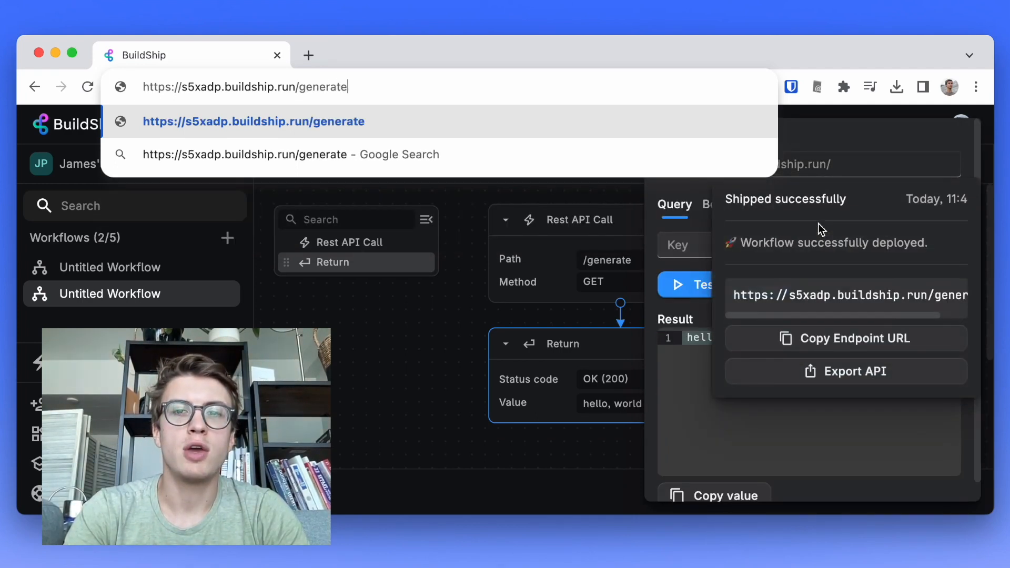
key("alt+Return")
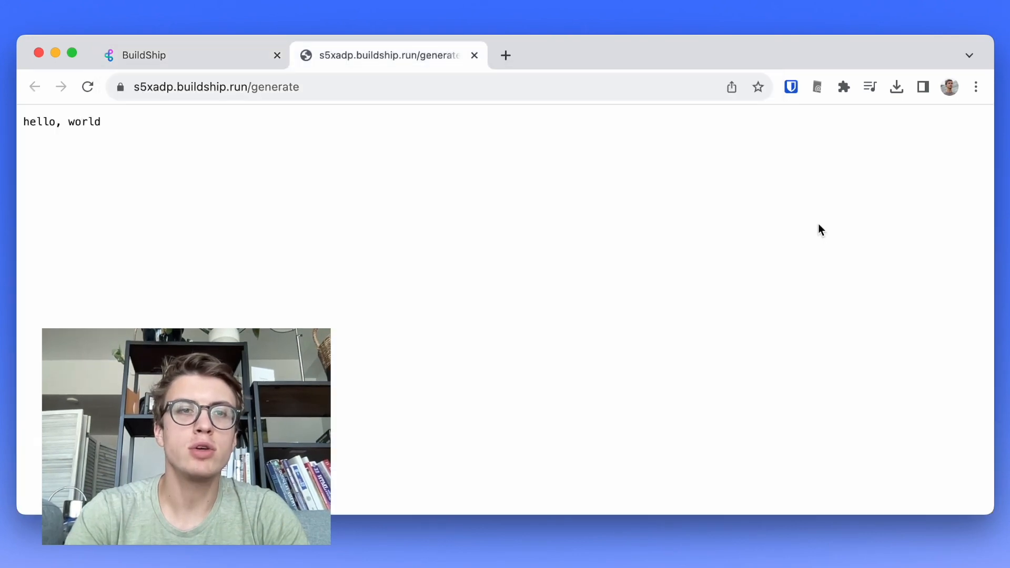
left_click_drag(119, 125, 21, 125)
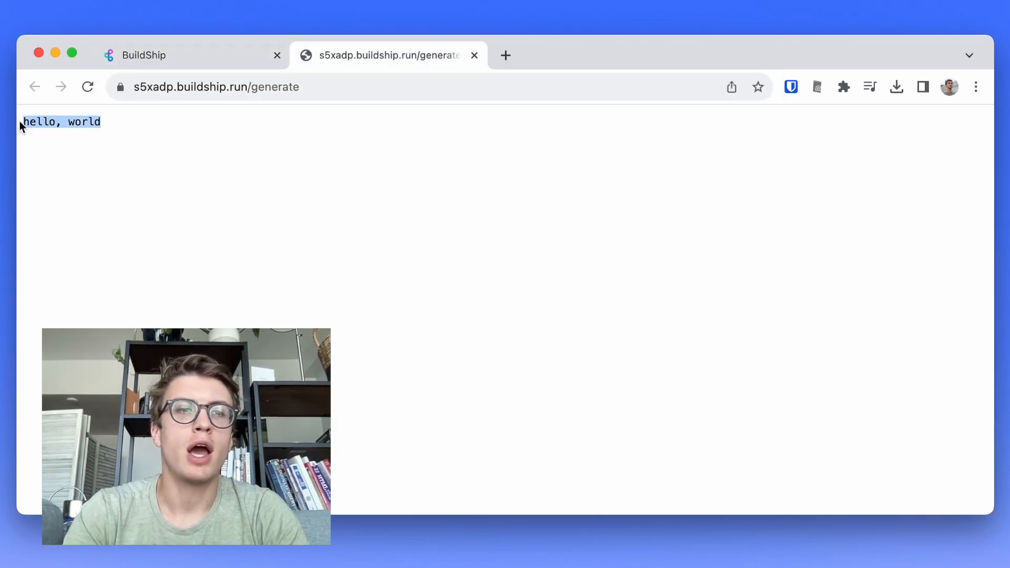
left_click(79, 122)
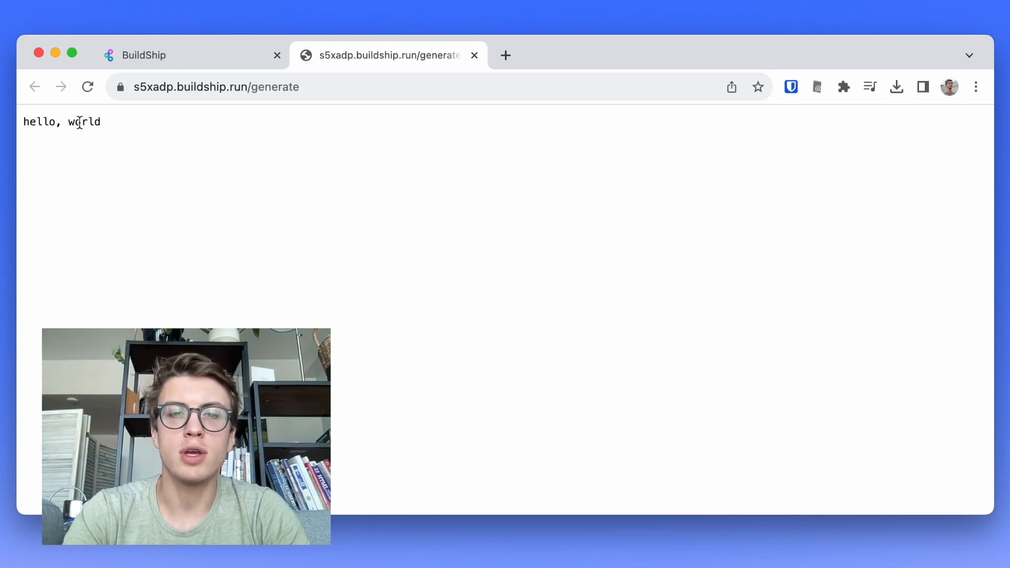
Return to the BuildShip workflow and dismiss the open test and deployment pop-ups.
key("ctrl+shift+Tab")
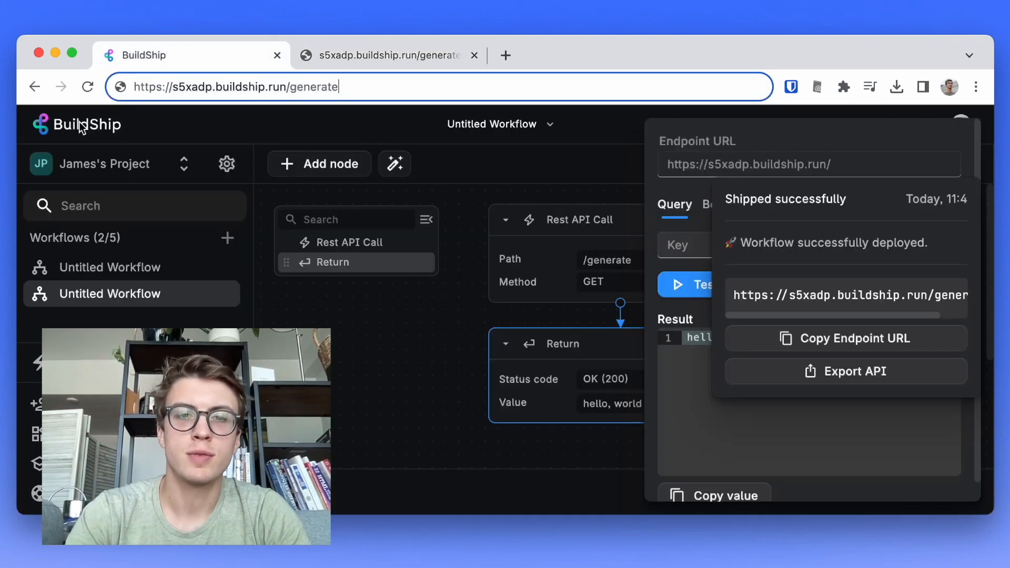
left_click(468, 359)
scroll(691, 393, "down", 1)
scroll(691, 393, "down", 1)
scroll(690, 395, "up", 1)
left_click(594, 452)
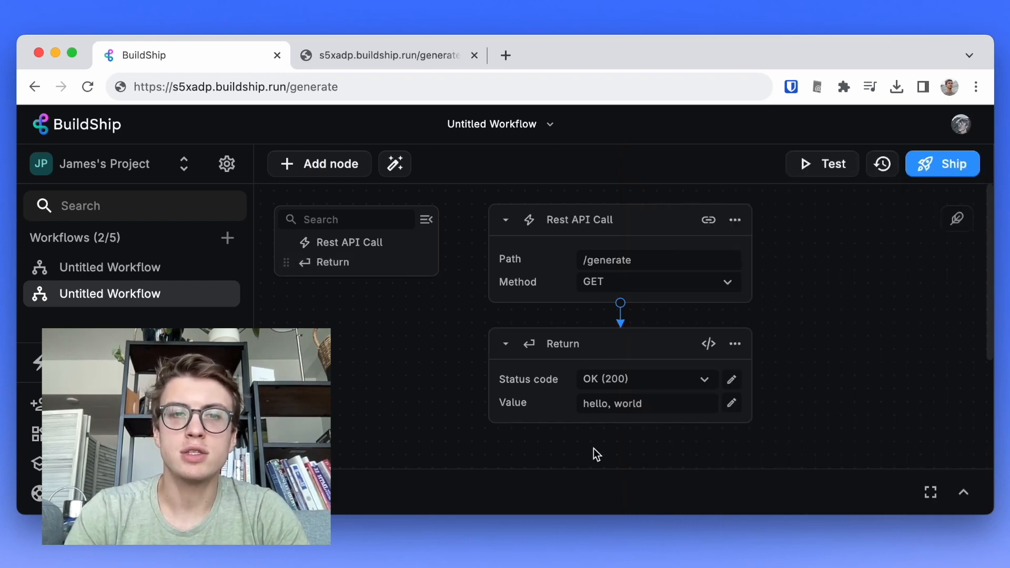
Examine the core, integration and utility nodes available for insertion after the trigger, then close the node library without adding any.
left_click(620, 304)
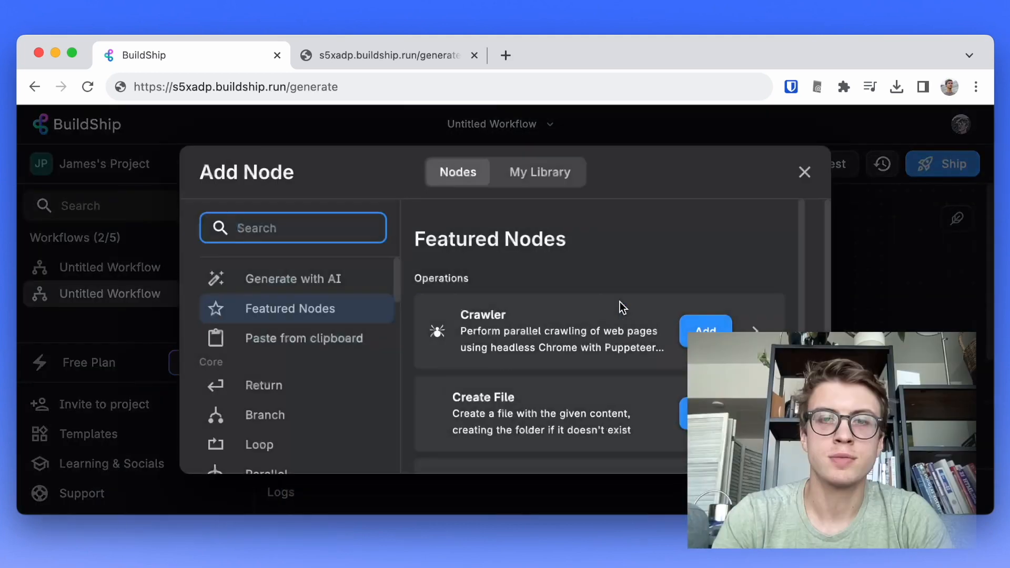
scroll(309, 354, "down", 3)
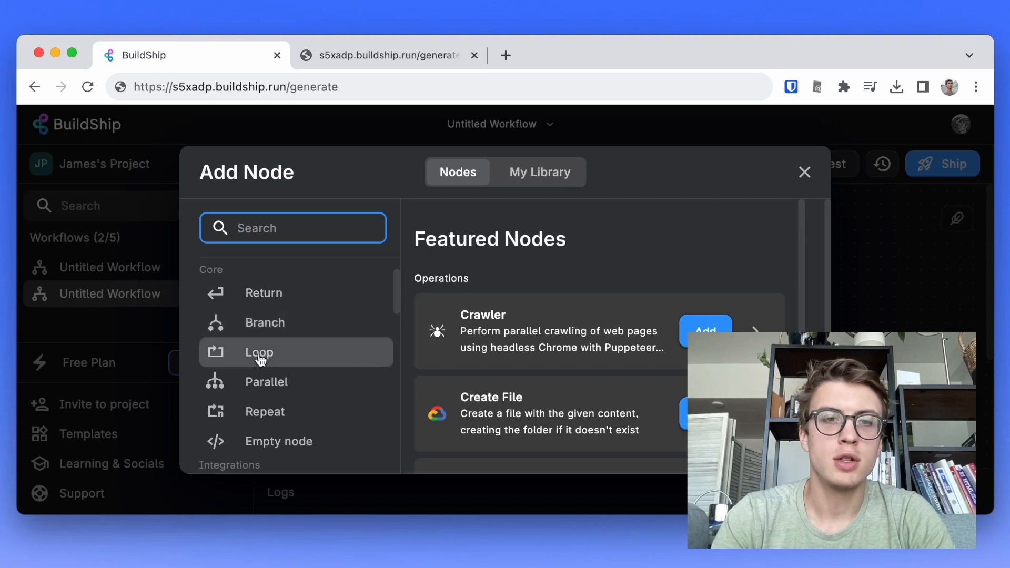
scroll(260, 360, "down", 1)
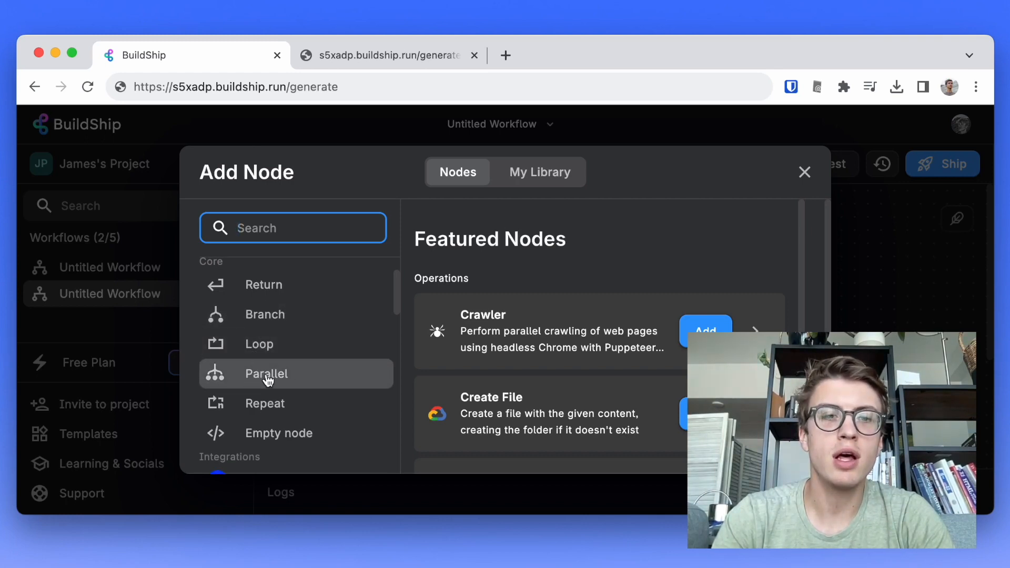
scroll(266, 379, "down", 3)
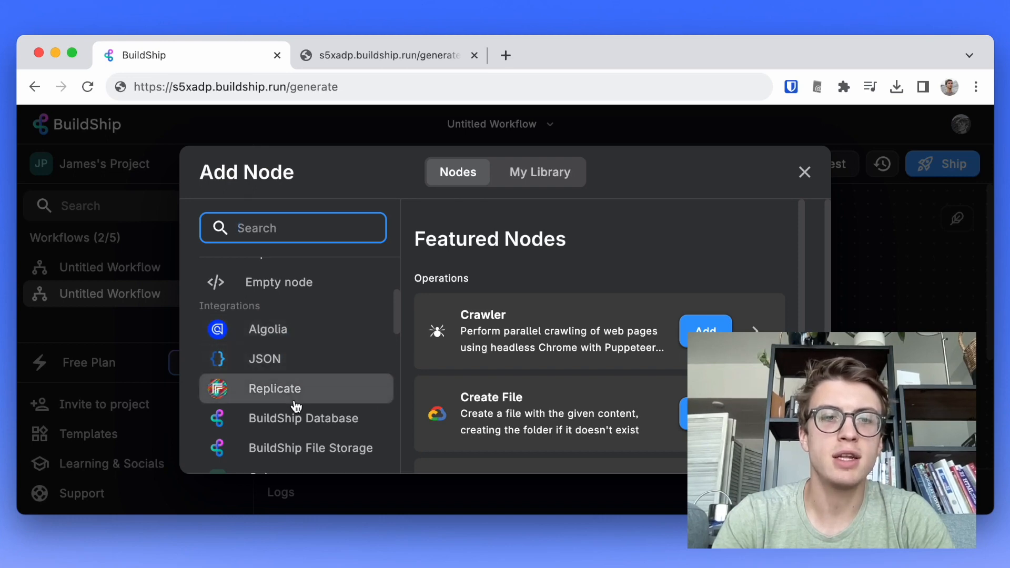
scroll(296, 405, "down", 3)
scroll(297, 406, "down", 10)
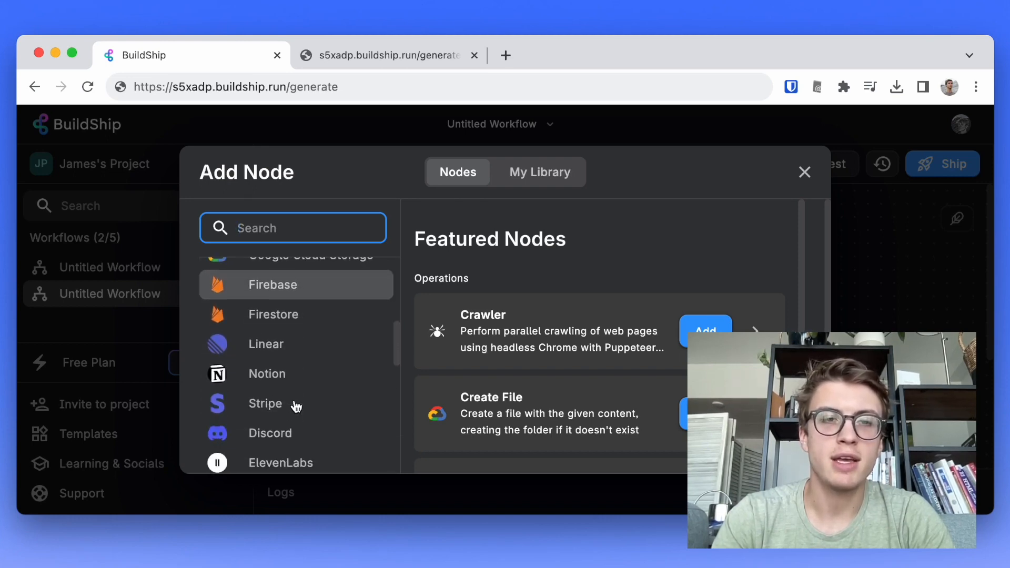
scroll(296, 405, "down", 10)
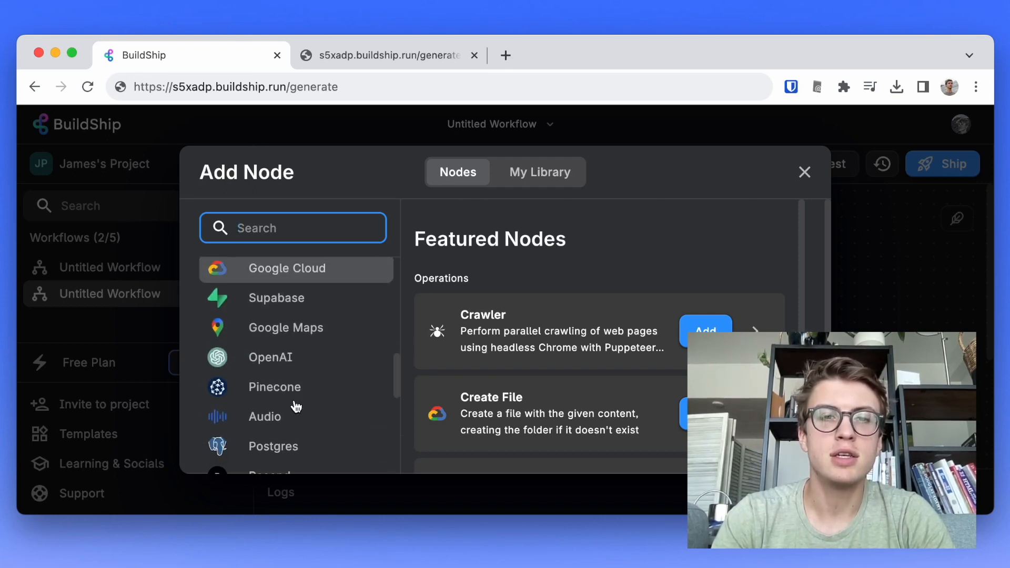
scroll(296, 406, "down", 8)
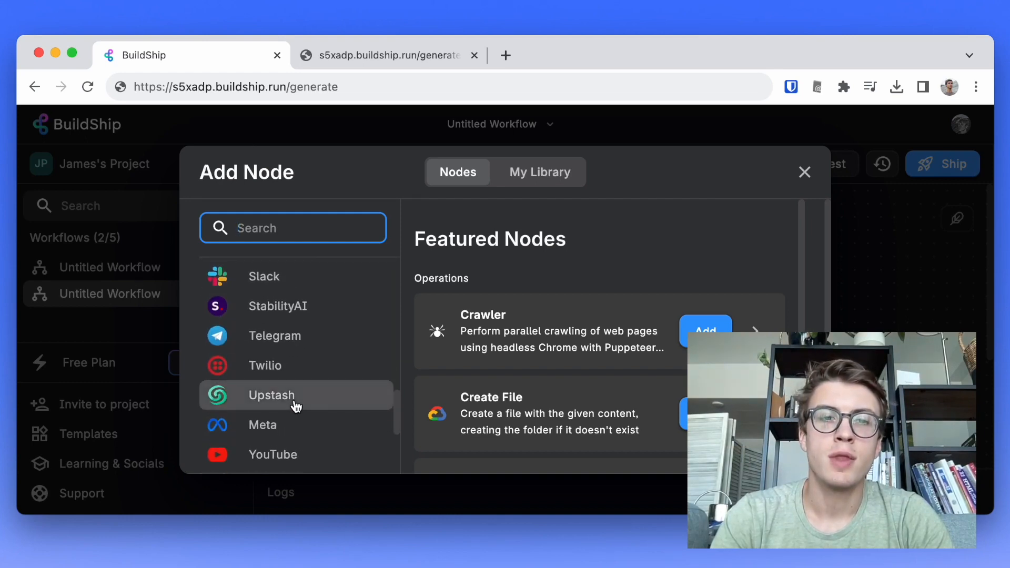
scroll(297, 406, "down", 3)
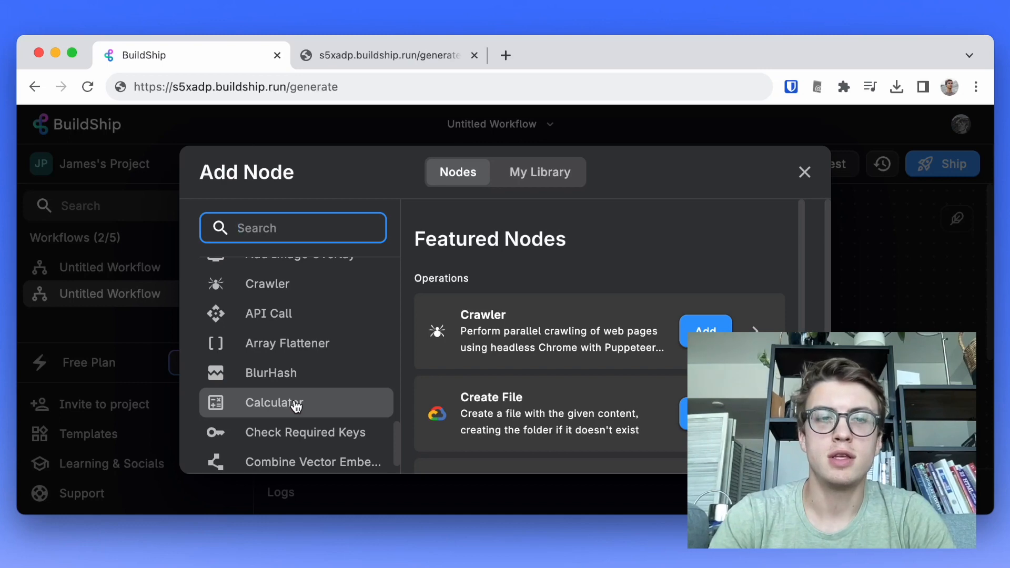
scroll(296, 405, "down", 3)
scroll(296, 405, "down", 6)
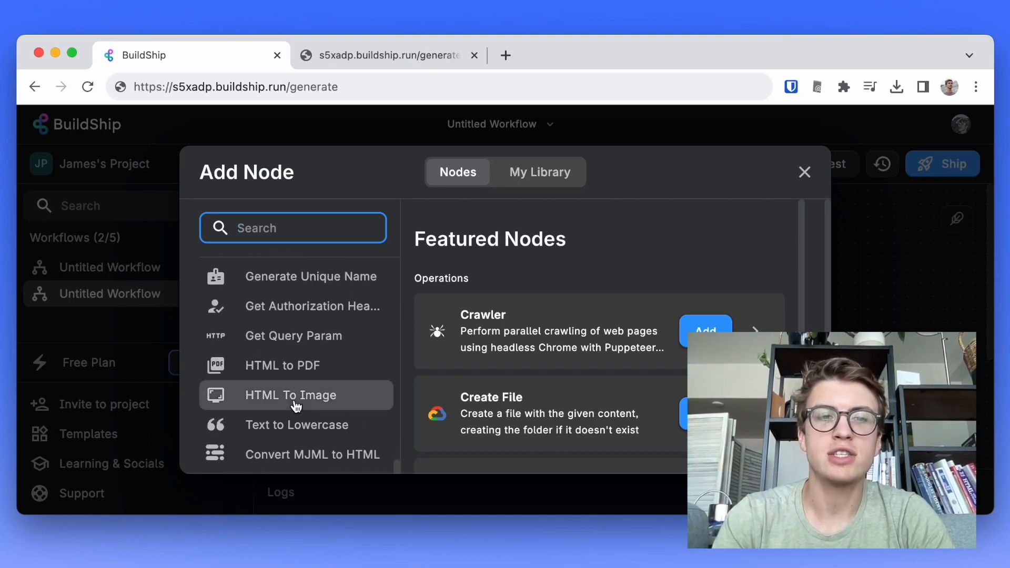
scroll(296, 405, "down", 5)
left_click(806, 173)
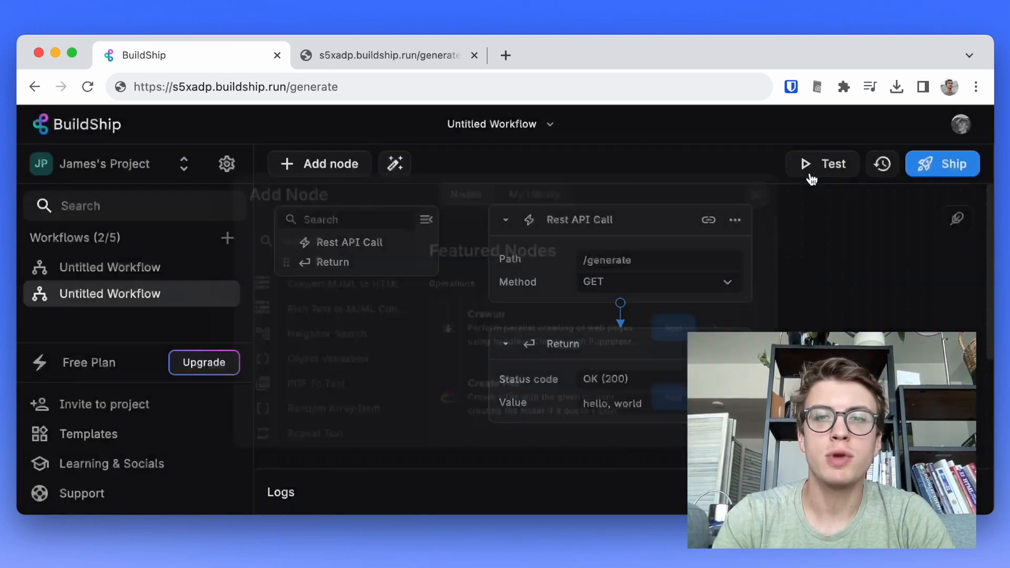